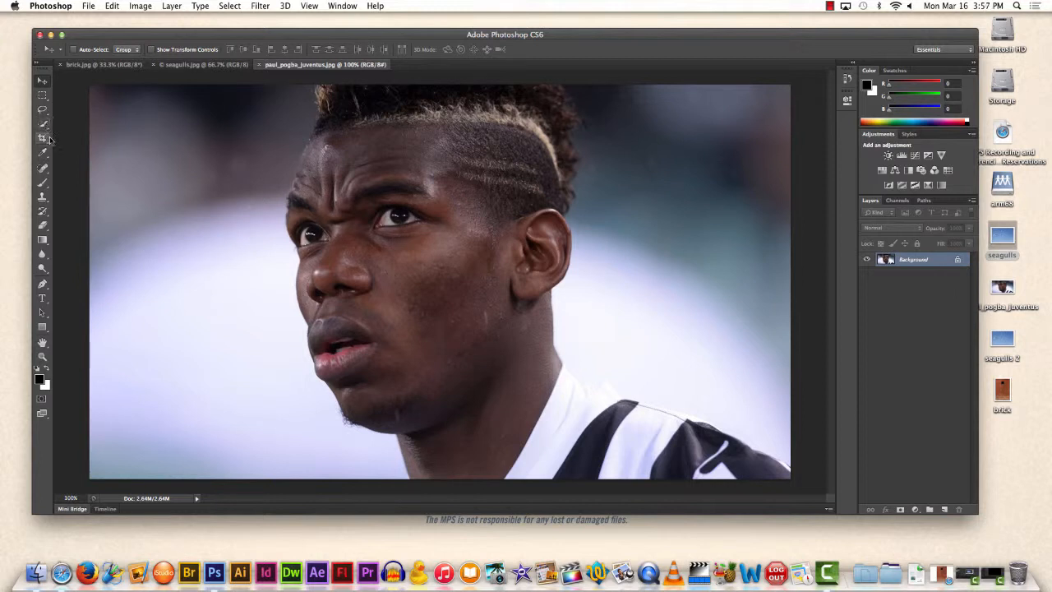
Remove the light scar on the cheek of the player's portrait with a 30 px content-aware Spot Healing Brush.
{"action": "left_click", "coordinate": [43, 168]}
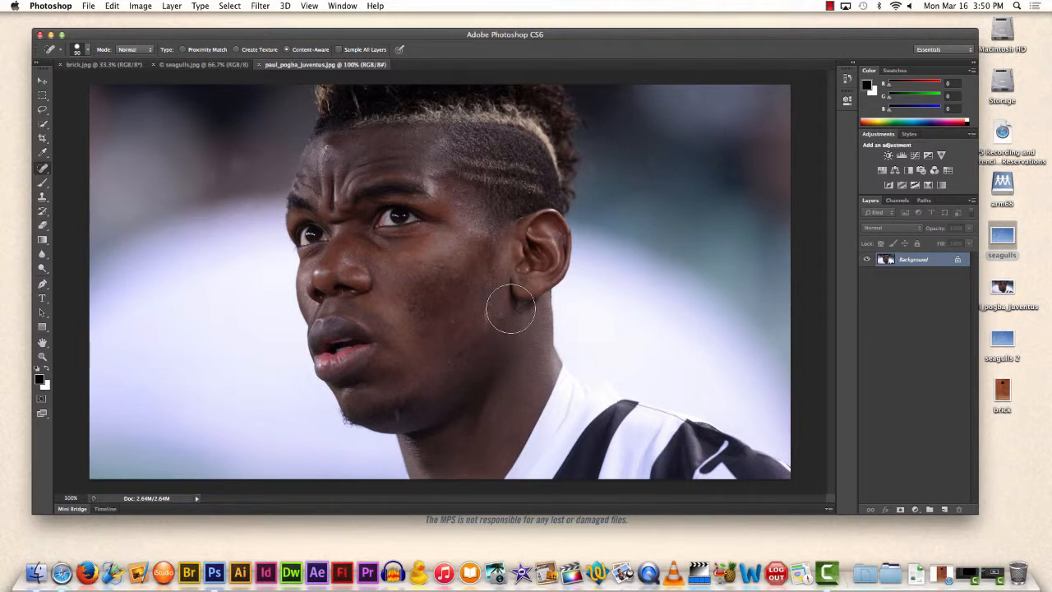
{"action": "key", "text": "super+plus"}
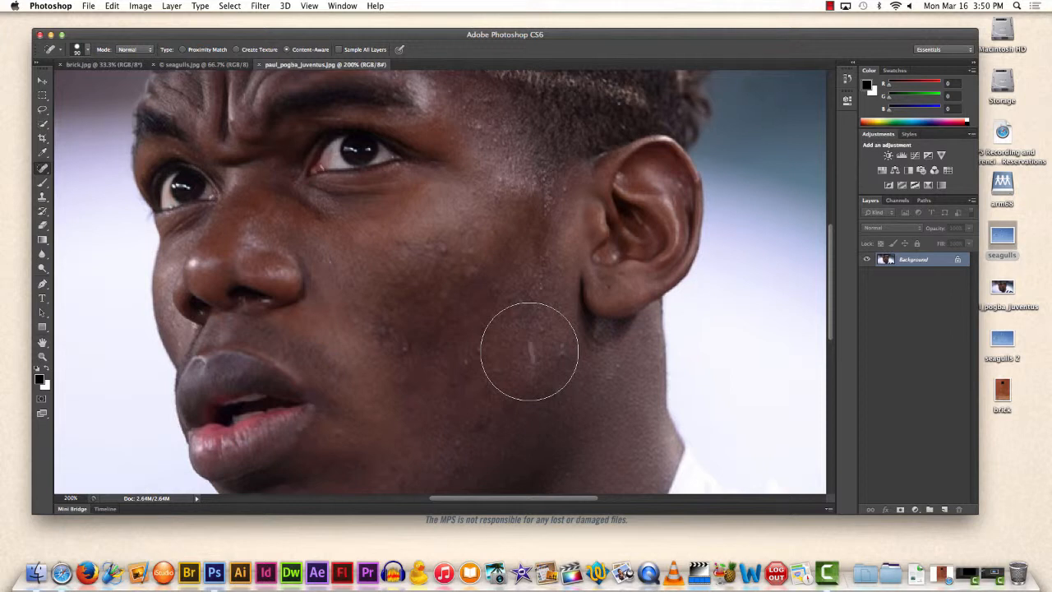
{"action": "key", "text": "bracketleft"}
{"action": "key", "text": "bracketleft"}
{"action": "key", "text": "bracketleft"}
{"action": "key", "text": "bracketleft"}
{"action": "key", "text": "bracketleft"}
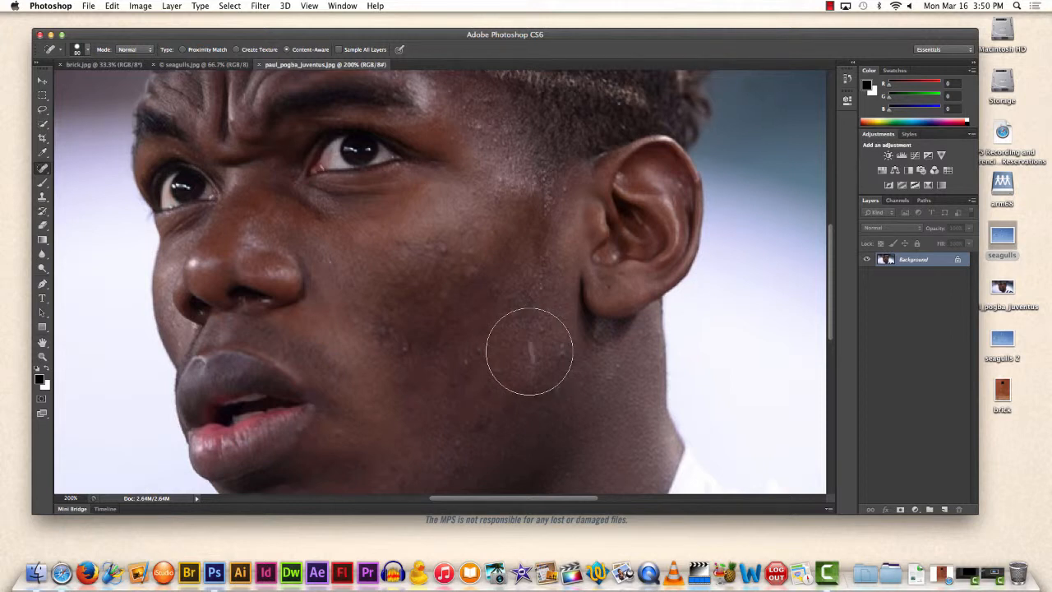
{"action": "key", "text": "bracketleft"}
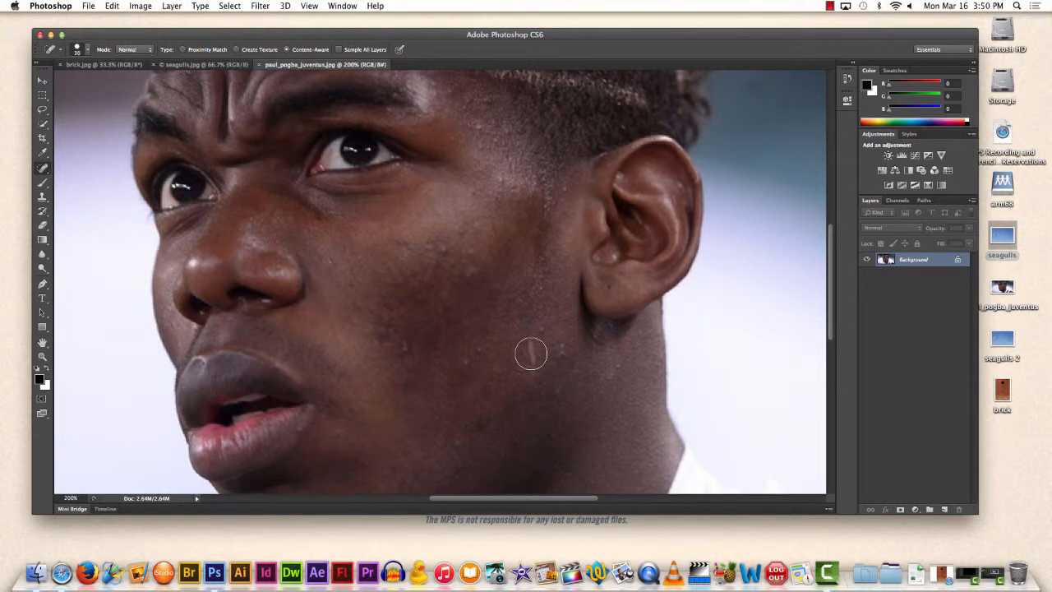
{"action": "left_click", "coordinate": [531, 353]}
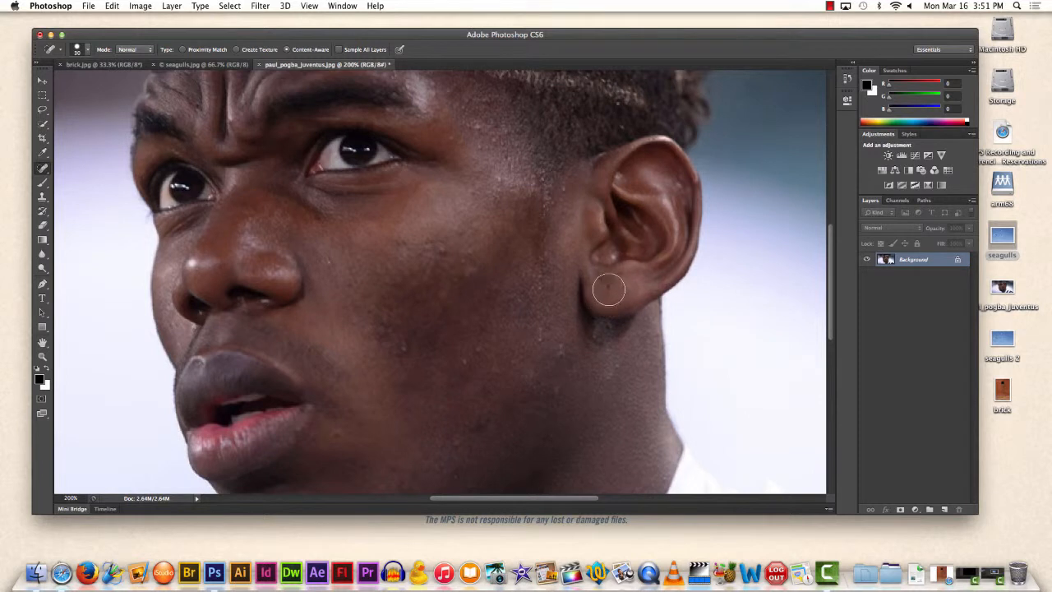
Reduce the Spot Healing Brush size to 10 px for the small mark on the earlobe.
{"action": "key", "text": "bracketleft"}
{"action": "key", "text": "bracketleft"}
{"action": "key", "text": "bracketleft"}
{"action": "key", "text": "bracketleft"}
{"action": "key", "text": "bracketleft"}
In seagulls.jpg, remove the seagull in the photo's upper-right corner with a 175 px content-aware Spot Healing Brush.
{"action": "left_click", "coordinate": [219, 65]}
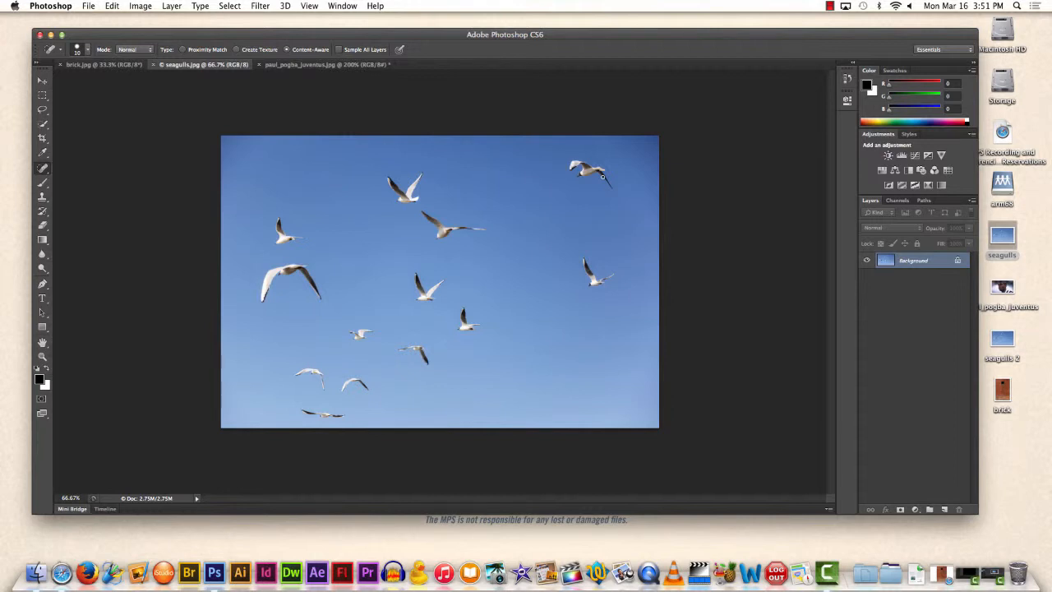
{"action": "key", "text": "bracketright"}
{"action": "key", "text": "bracketright"}
{"action": "key", "text": "bracketright"}
{"action": "key", "text": "bracketright"}
{"action": "key", "text": "bracketright"}
{"action": "key", "text": "bracketright"}
{"action": "key", "text": "bracketright"}
{"action": "key", "text": "bracketright"}
{"action": "key", "text": "bracketright"}
{"action": "key", "text": "bracketright"}
{"action": "key", "text": "bracketright"}
{"action": "key", "text": "bracketleft"}
{"action": "key", "text": "bracketleft"}
{"action": "key", "text": "bracketright"}
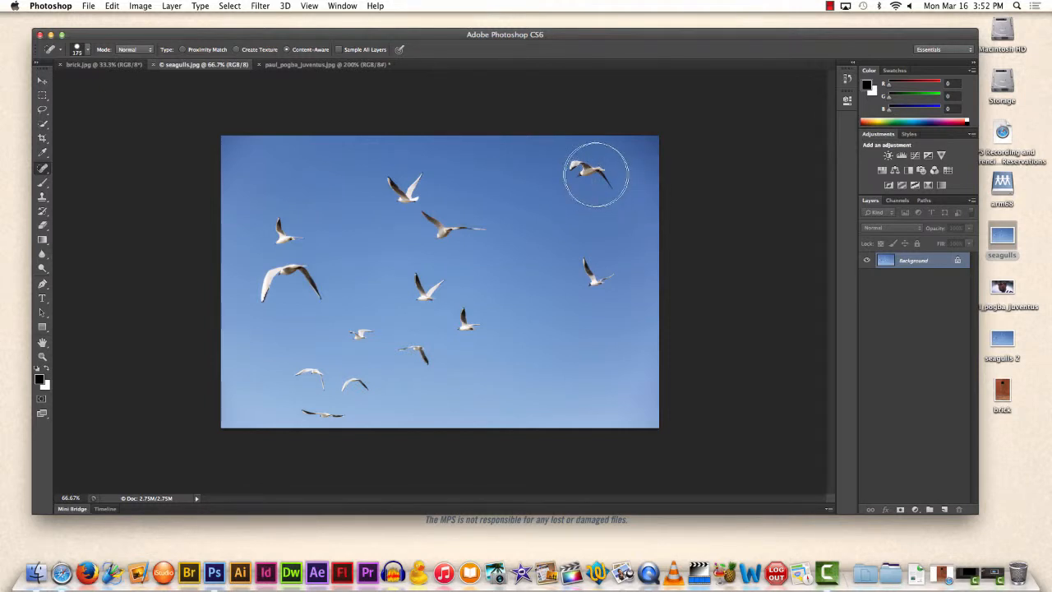
{"action": "left_click", "coordinate": [588, 173]}
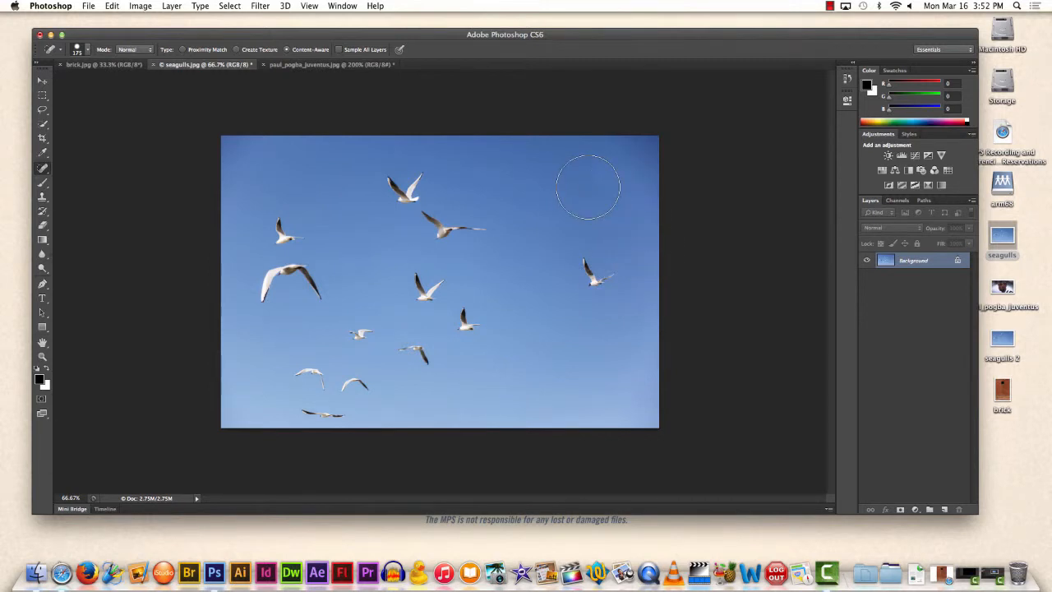
{"action": "key", "text": "bracketleft"}
{"action": "key", "text": "bracketleft"}
{"action": "key", "text": "bracketleft"}
{"action": "key", "text": "bracketleft"}
Select the remaining seagull near the photo's right edge with a rectangular marquee, fill it with Content-Aware at 100% opacity, and deselect.
{"action": "left_click", "coordinate": [43, 96]}
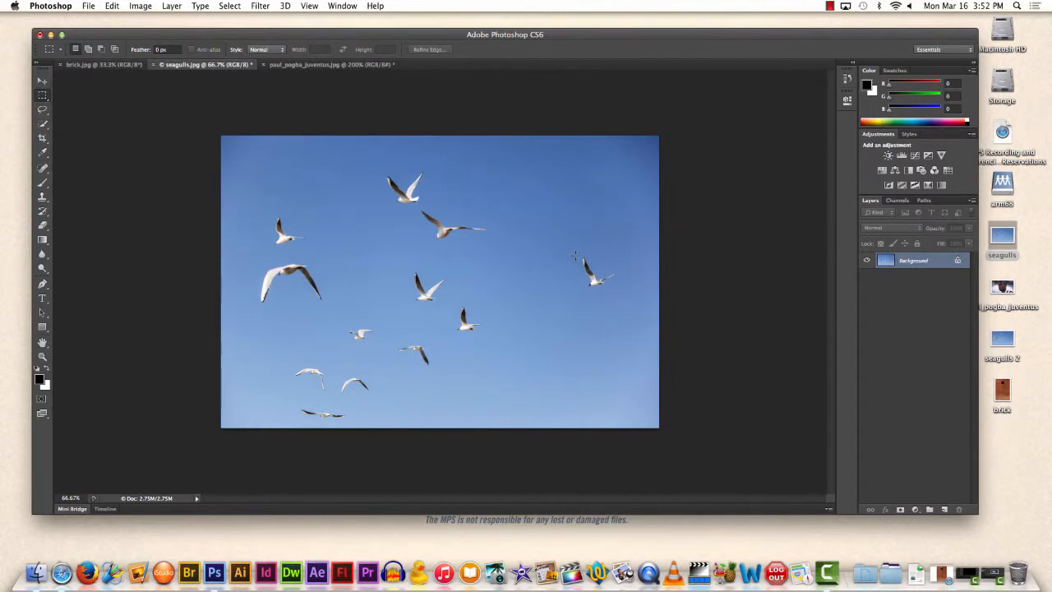
{"action": "left_click_drag", "start_coordinate": [574, 256], "coordinate": [619, 293]}
{"action": "right_click", "coordinate": [605, 285]}
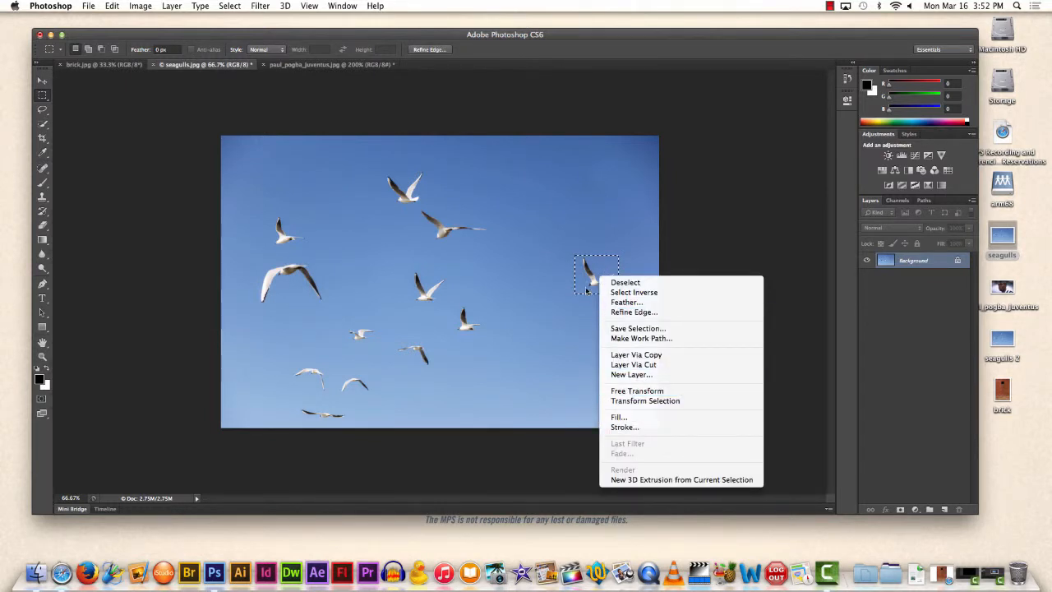
{"action": "left_click", "coordinate": [639, 421]}
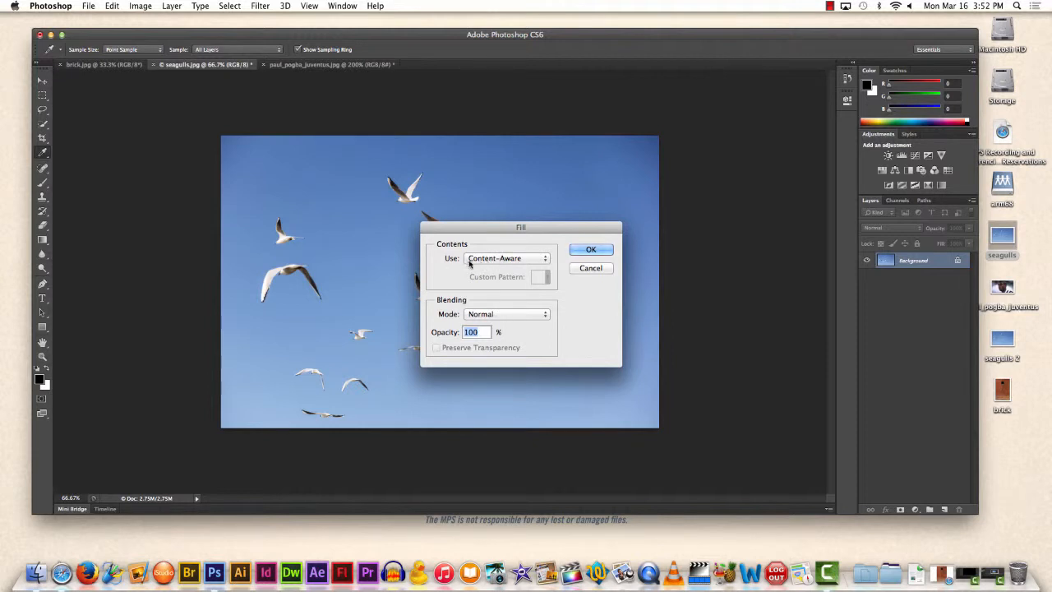
{"action": "left_click", "coordinate": [504, 259]}
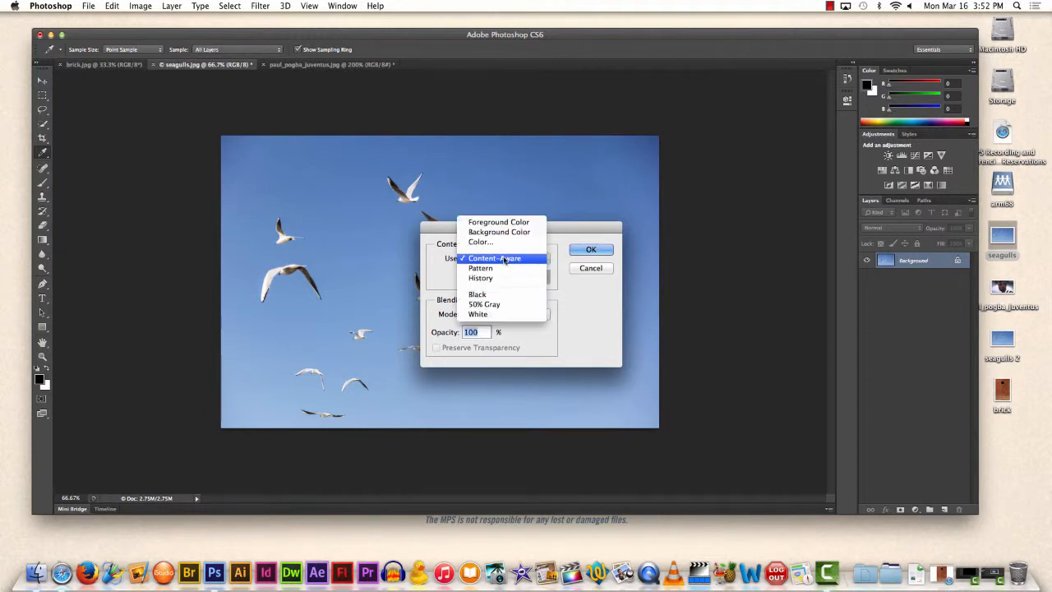
{"action": "left_click", "coordinate": [502, 259]}
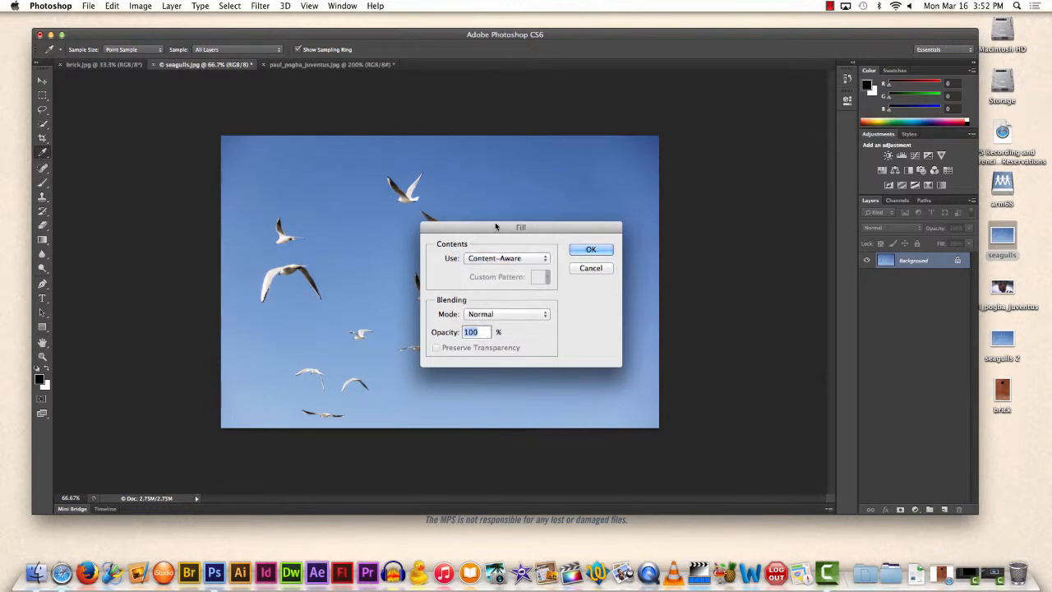
{"action": "left_click_drag", "start_coordinate": [496, 229], "coordinate": [381, 203]}
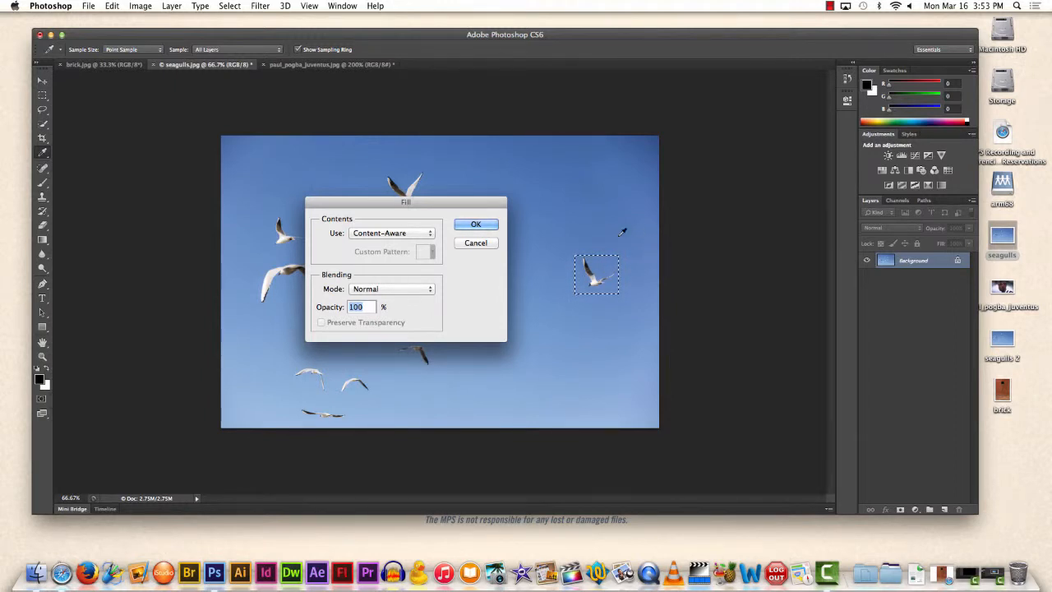
{"action": "left_click", "coordinate": [475, 226]}
{"action": "key", "text": "ctrl+d"}
{"action": "key", "text": "m"}
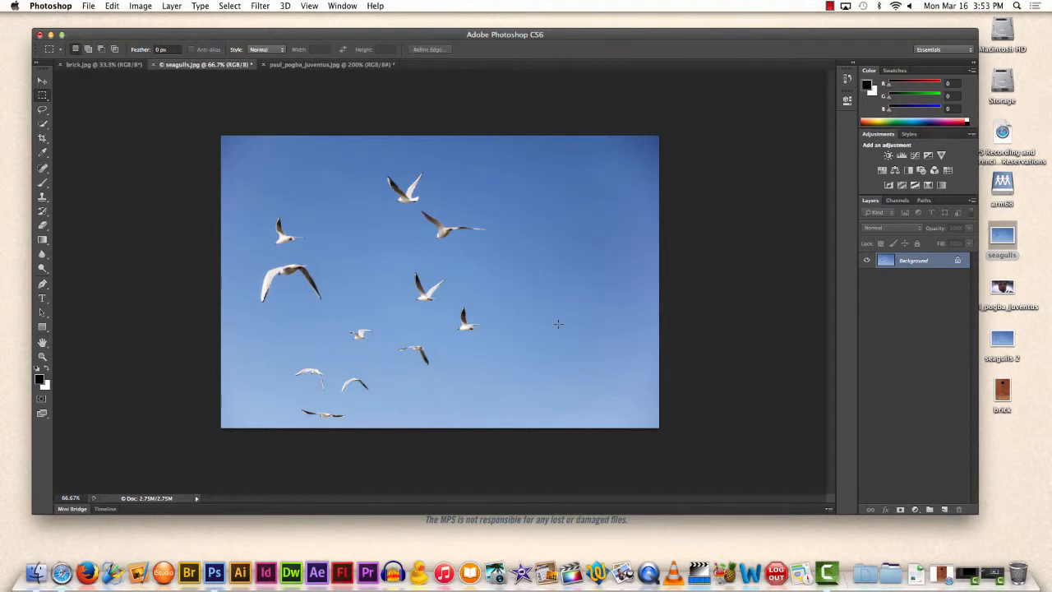